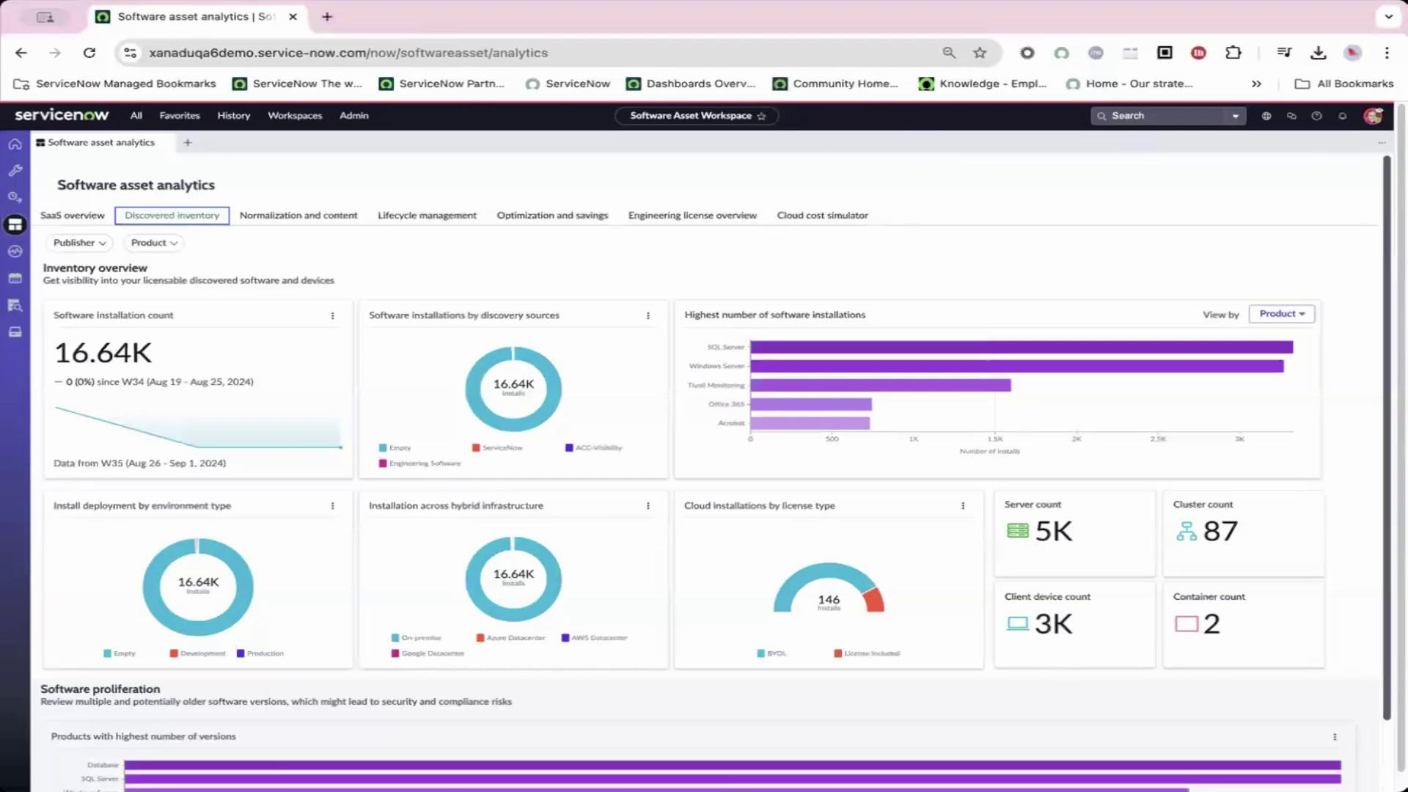
left_click(14, 229)
left_click(1308, 315)
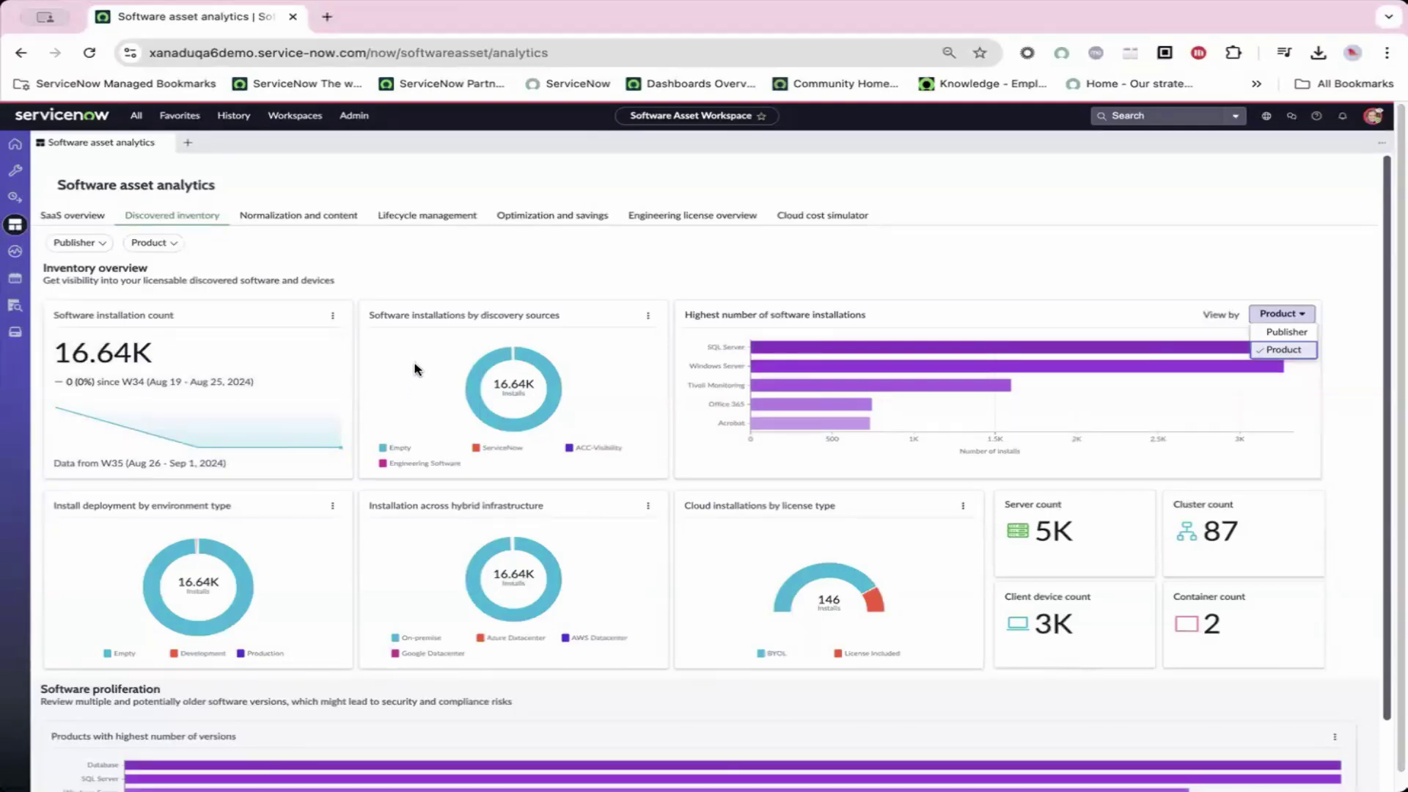
left_click(1016, 291)
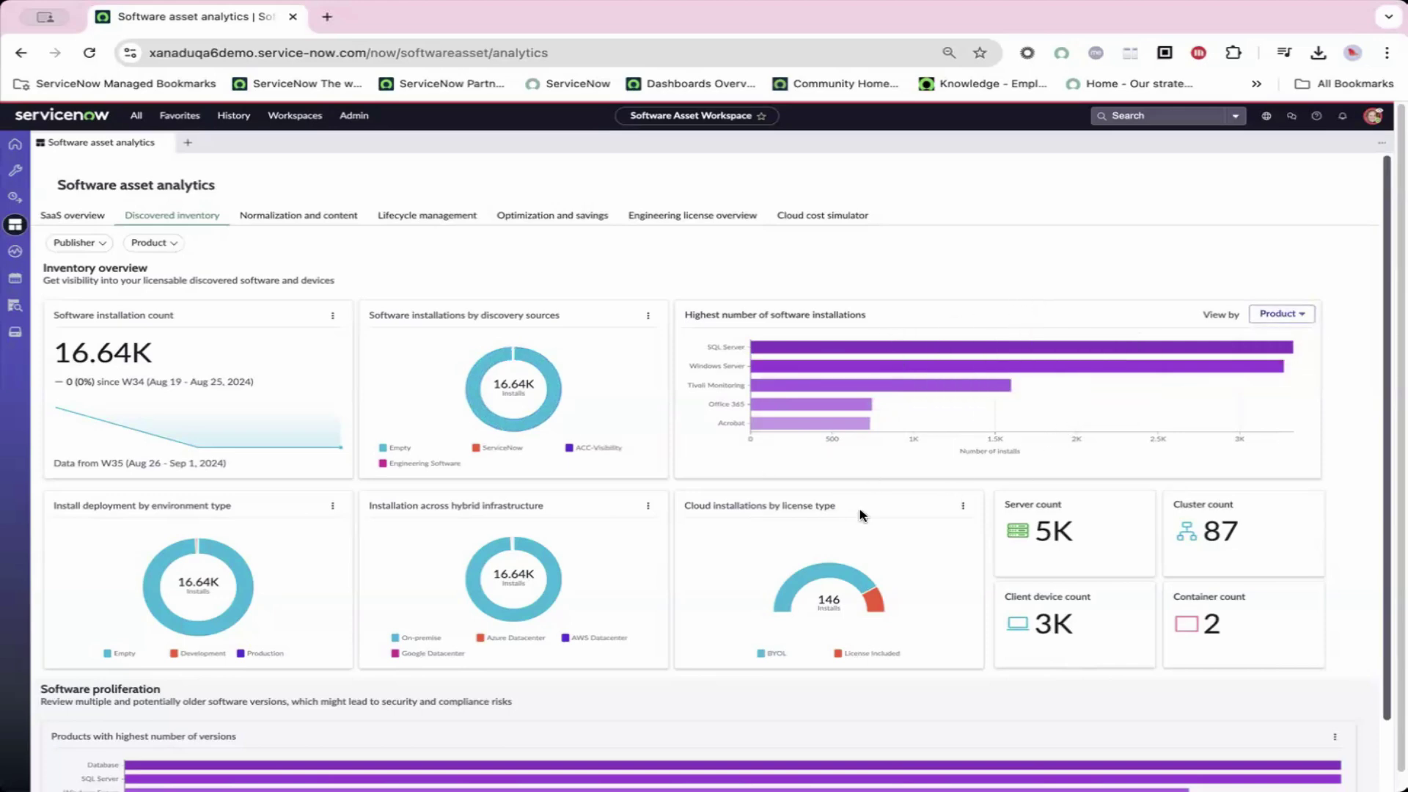
Scroll down the Discovered inventory dashboard to the software proliferation chart, then back up.
scroll(358, 542, "down", 1)
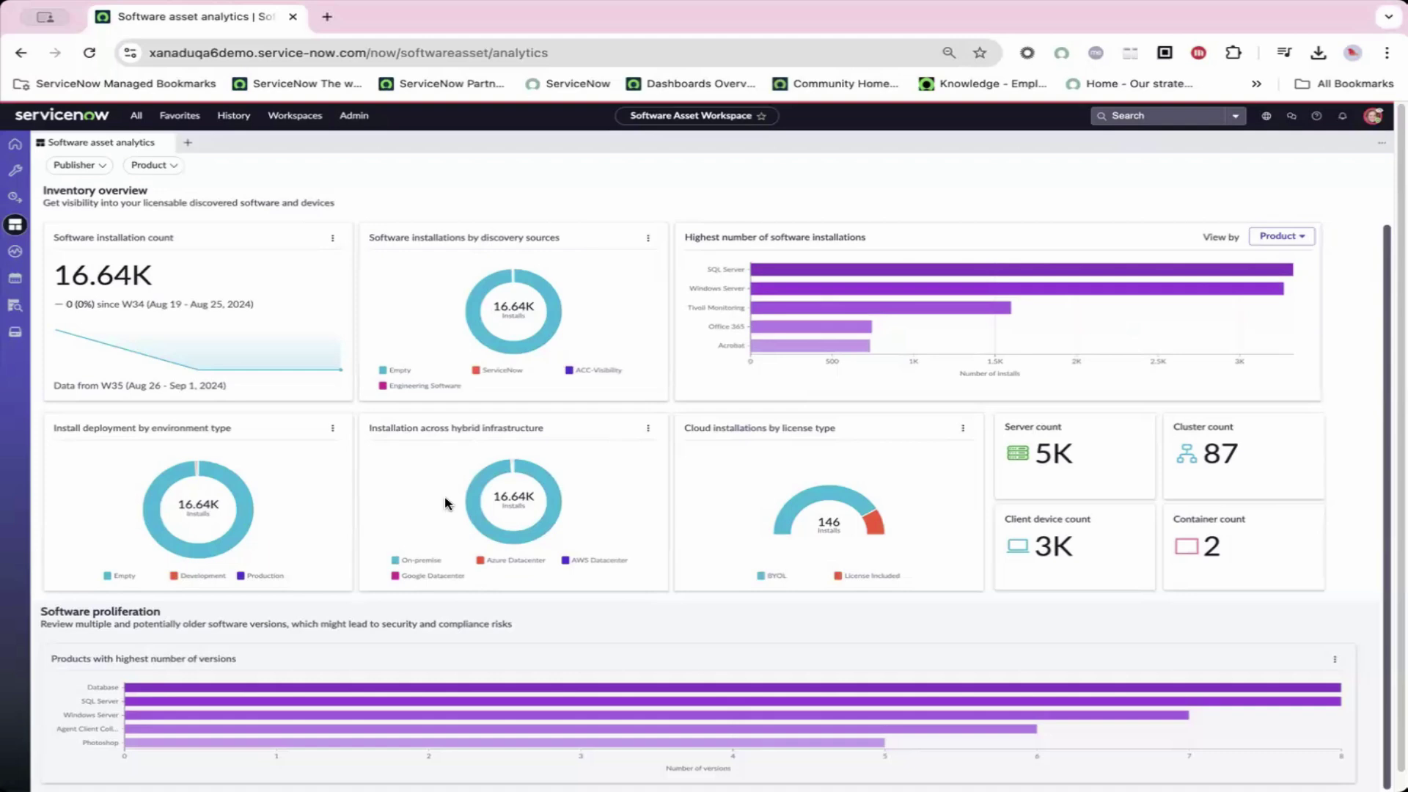
scroll(737, 517, "down", 1)
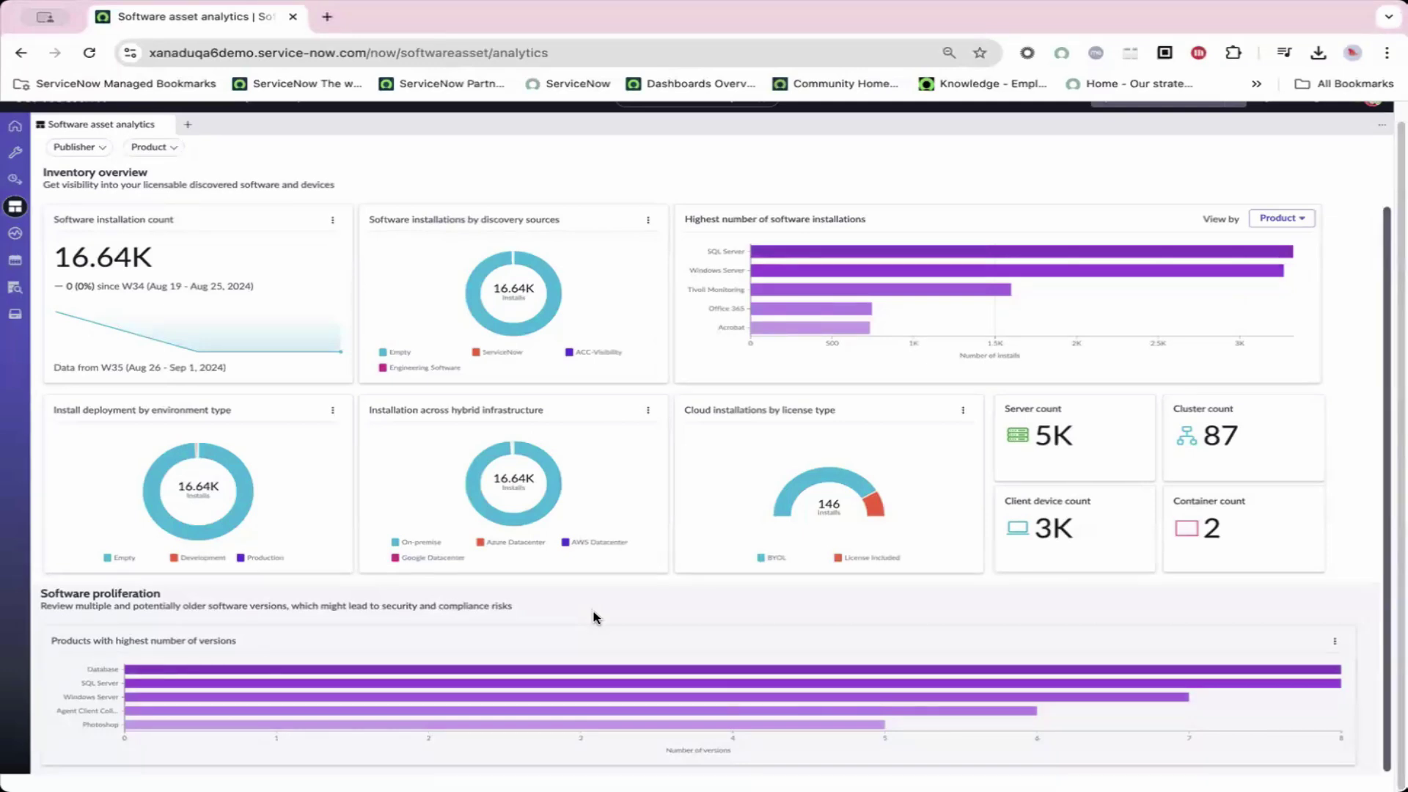
scroll(649, 615, "up", 2)
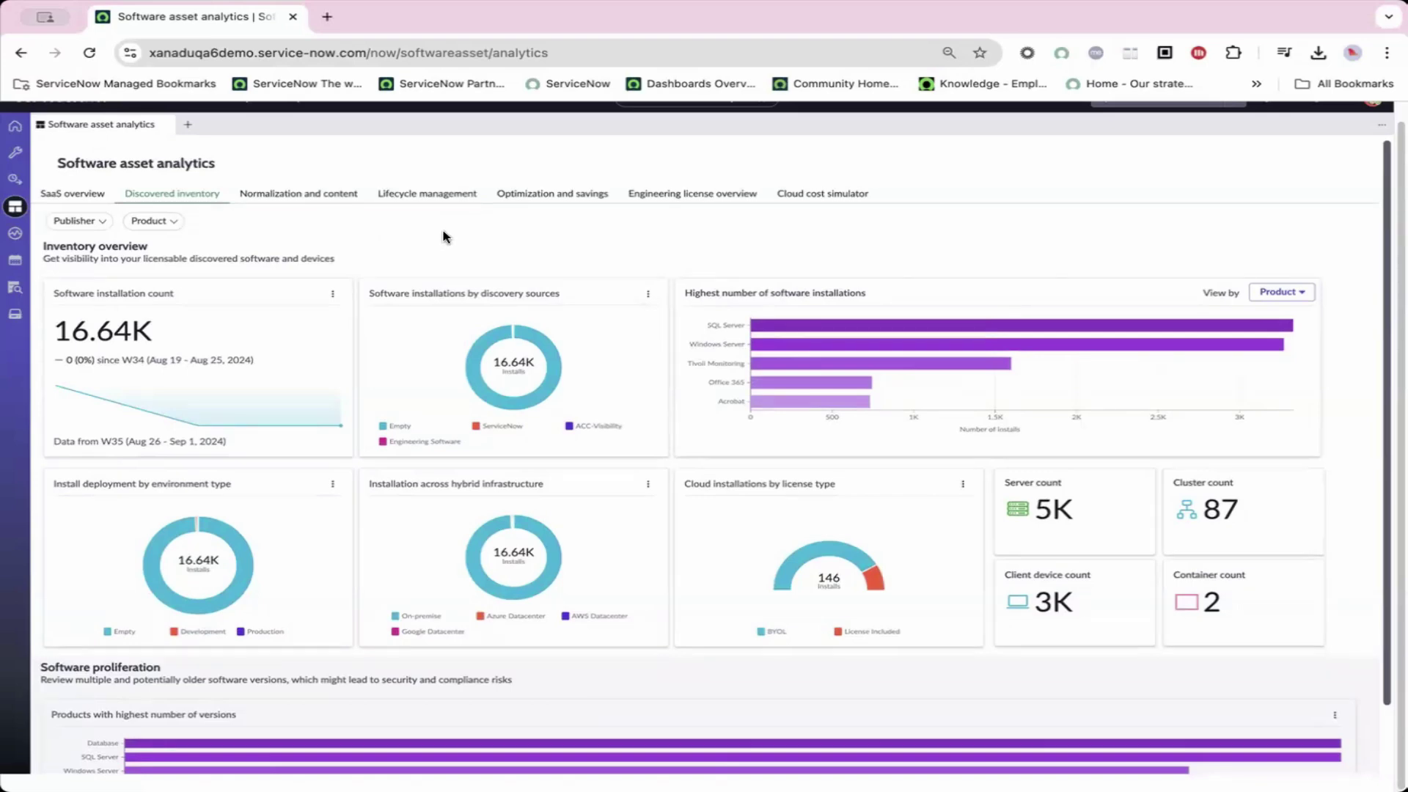
left_click(465, 194)
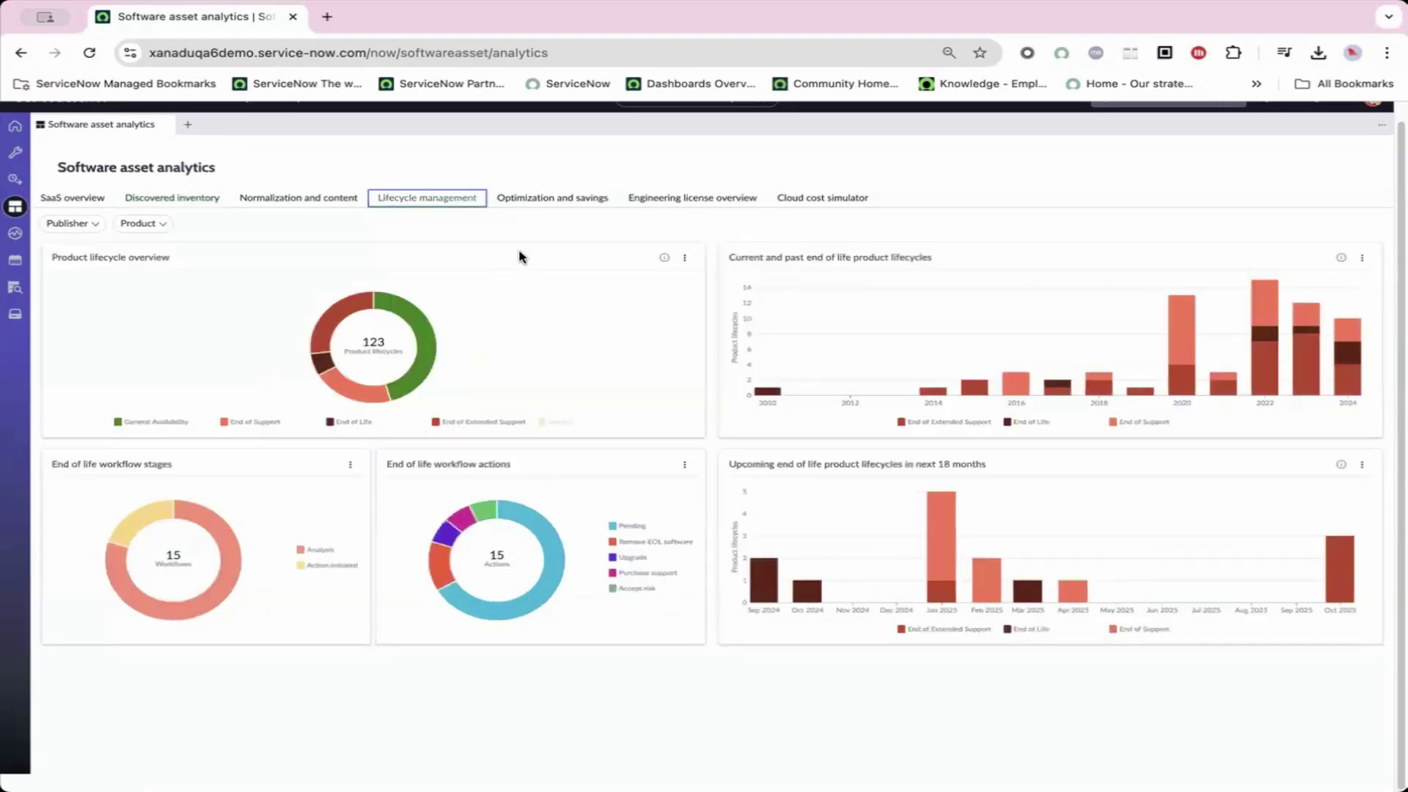